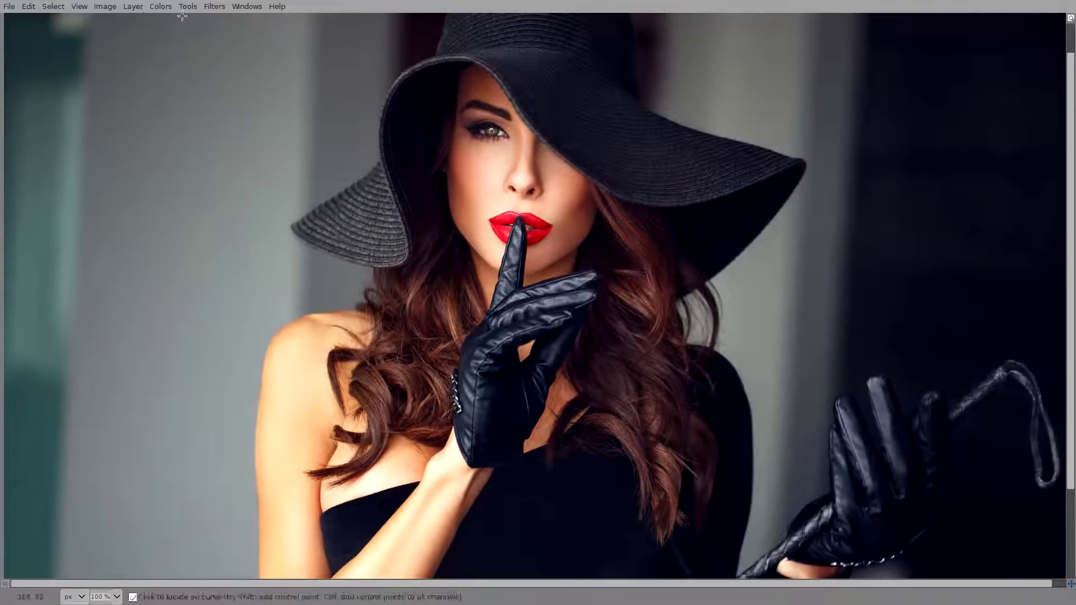
Step: Open the Curves dialog for the portrait and switch on 'Adjust curves in linear light'
left_click(164, 9)
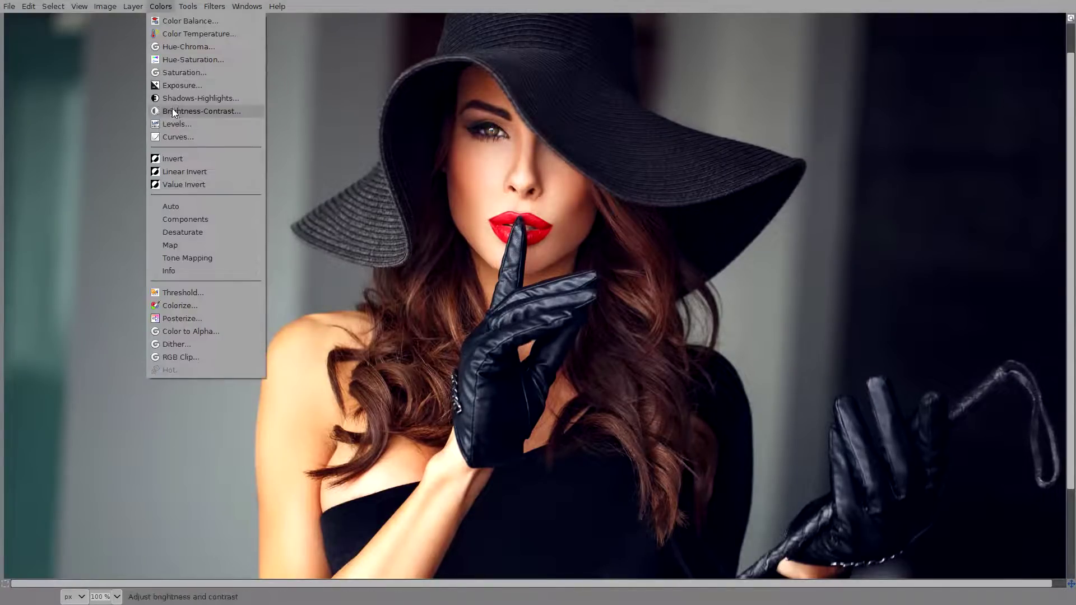
left_click(177, 134)
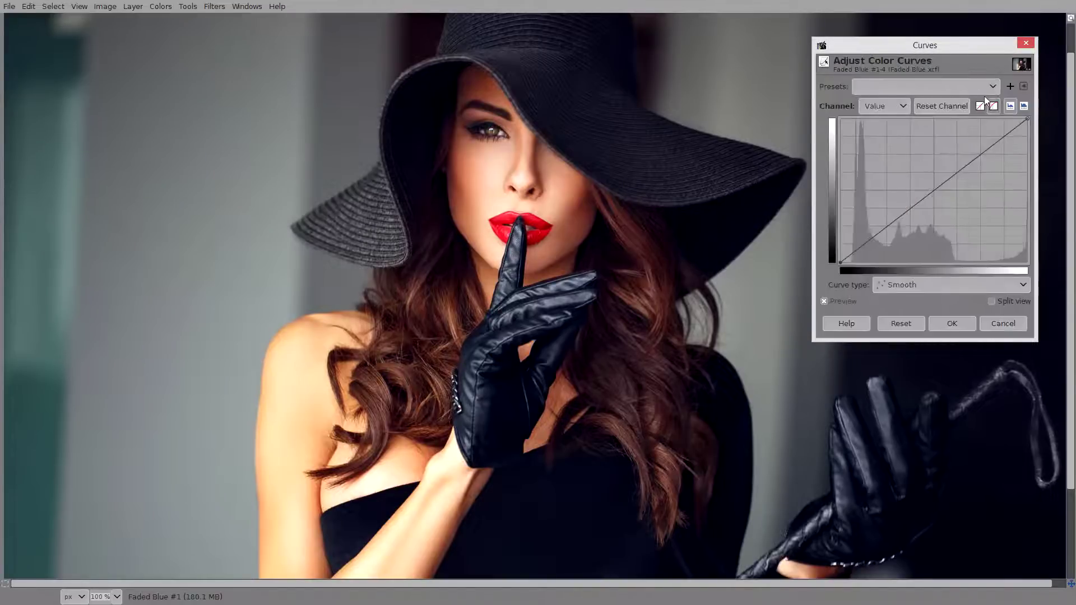
left_click_drag(965, 43, 959, 57)
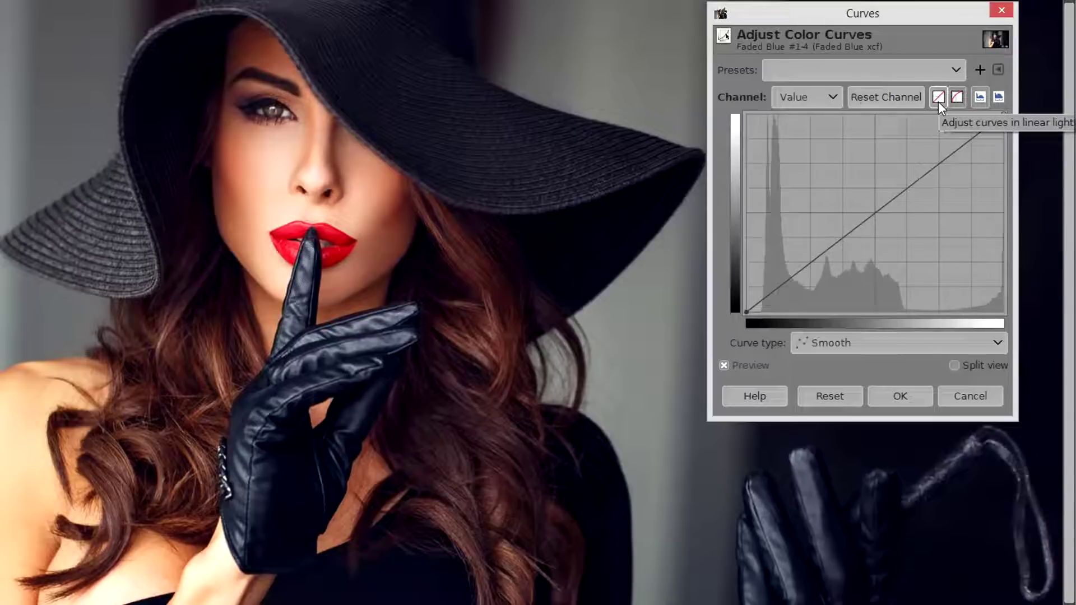
left_click(938, 99)
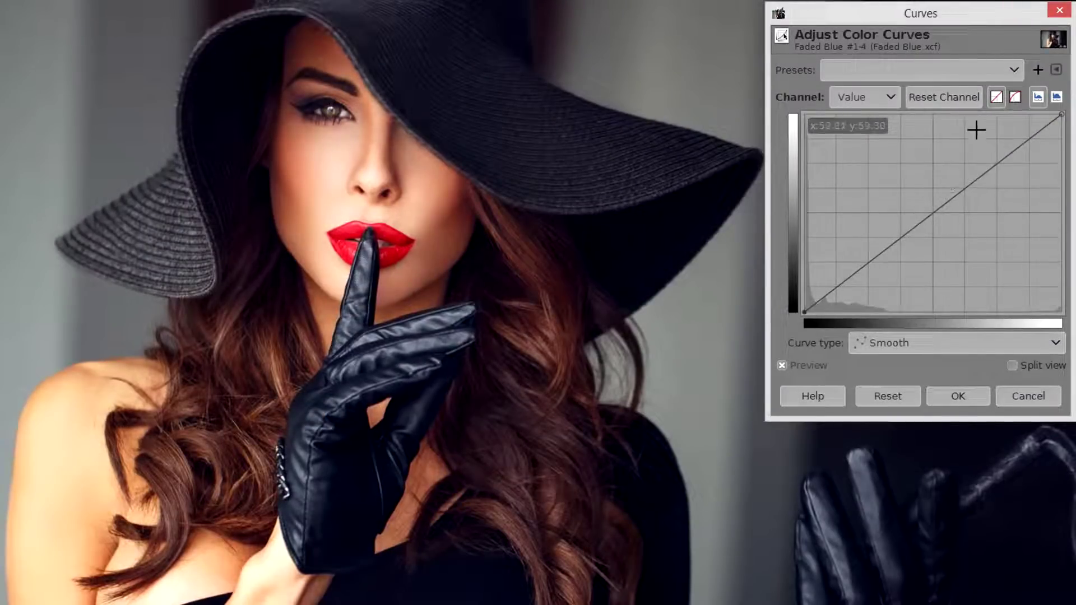
Step: On the Red channel, pull the highlight endpoint left and dip a shadow point below the diagonal
left_click(879, 99)
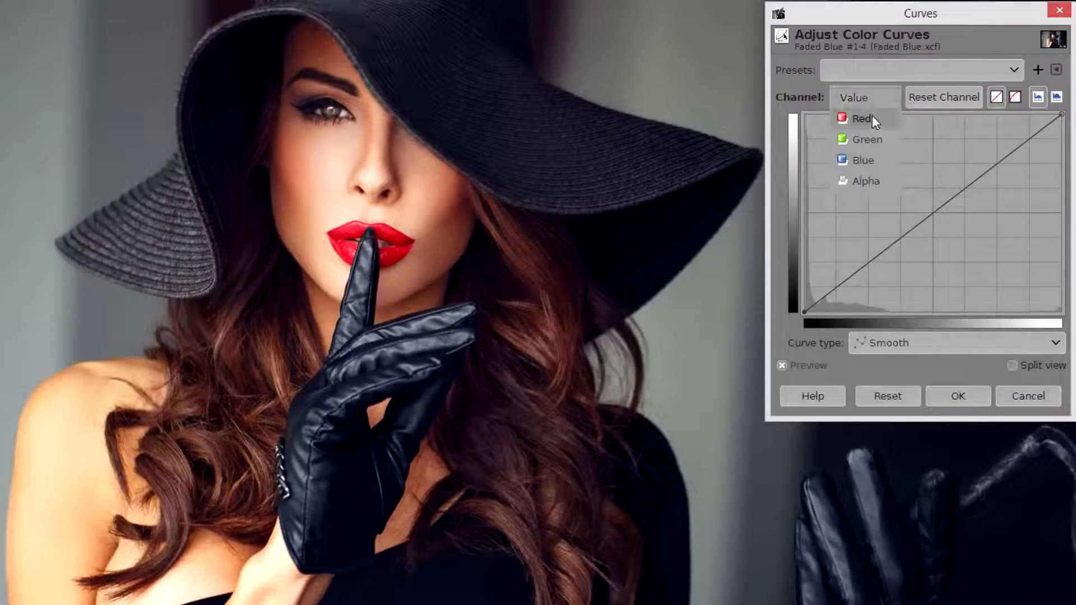
left_click(870, 115)
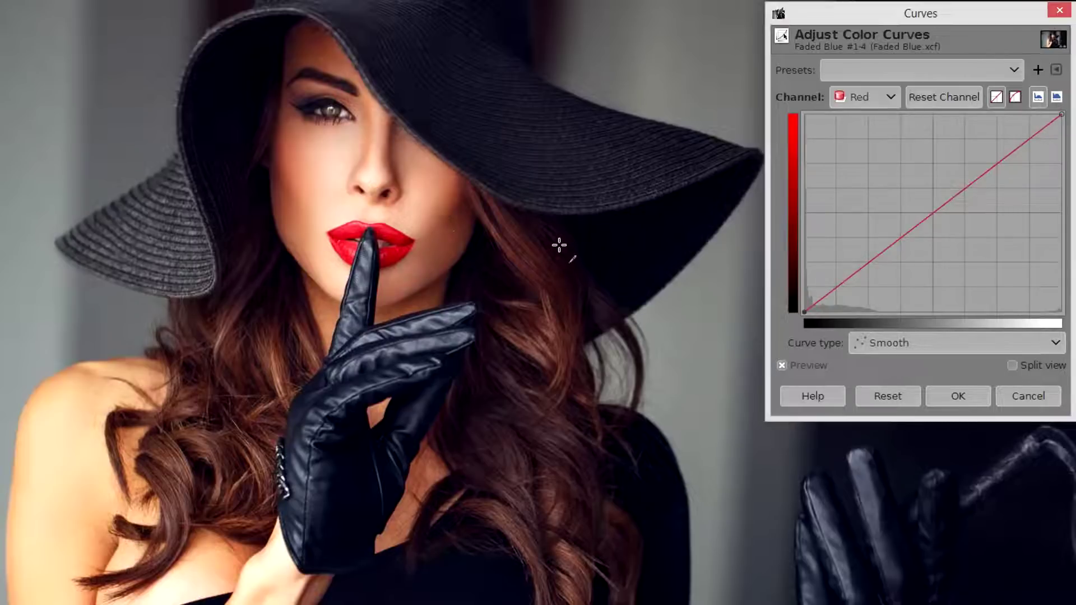
left_click_drag(1062, 114, 1037, 109)
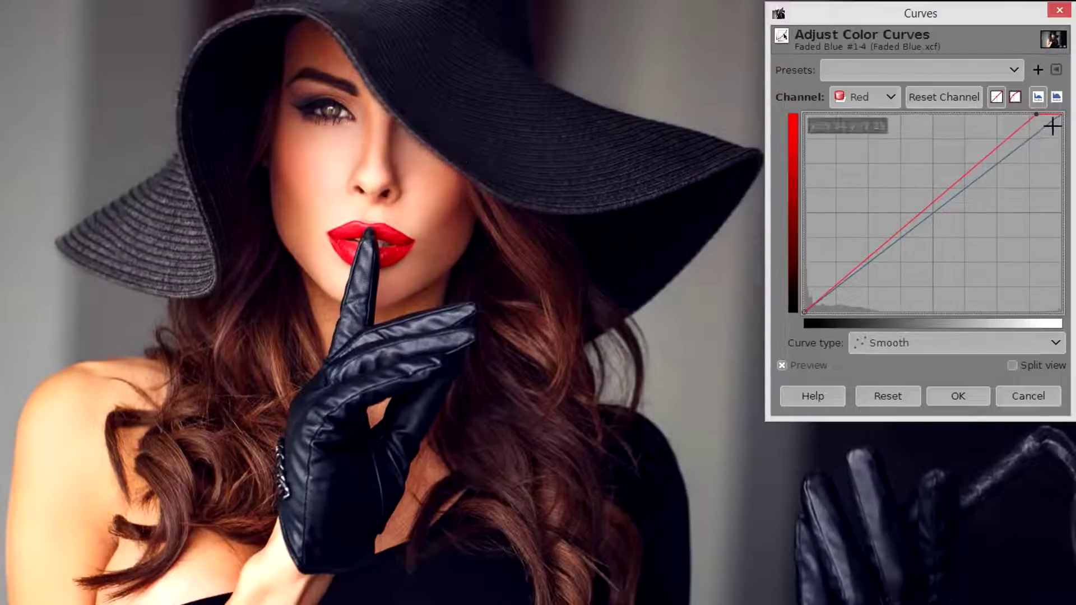
mouse_move(867, 257)
left_mouse_down()
mouse_move(877, 273)
mouse_move(886, 265)
left_mouse_up()
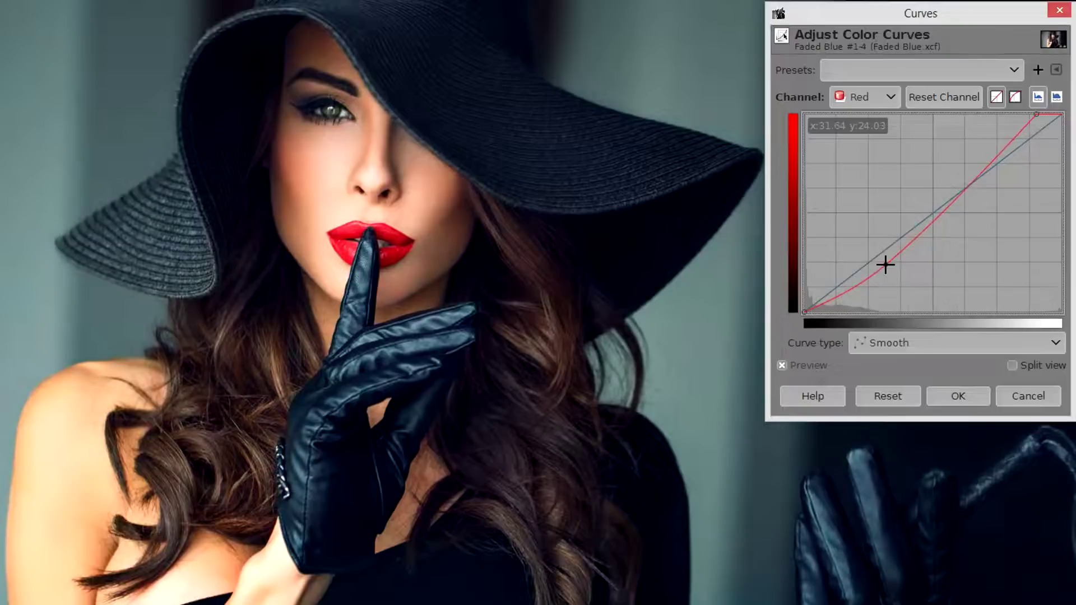
left_click(869, 97)
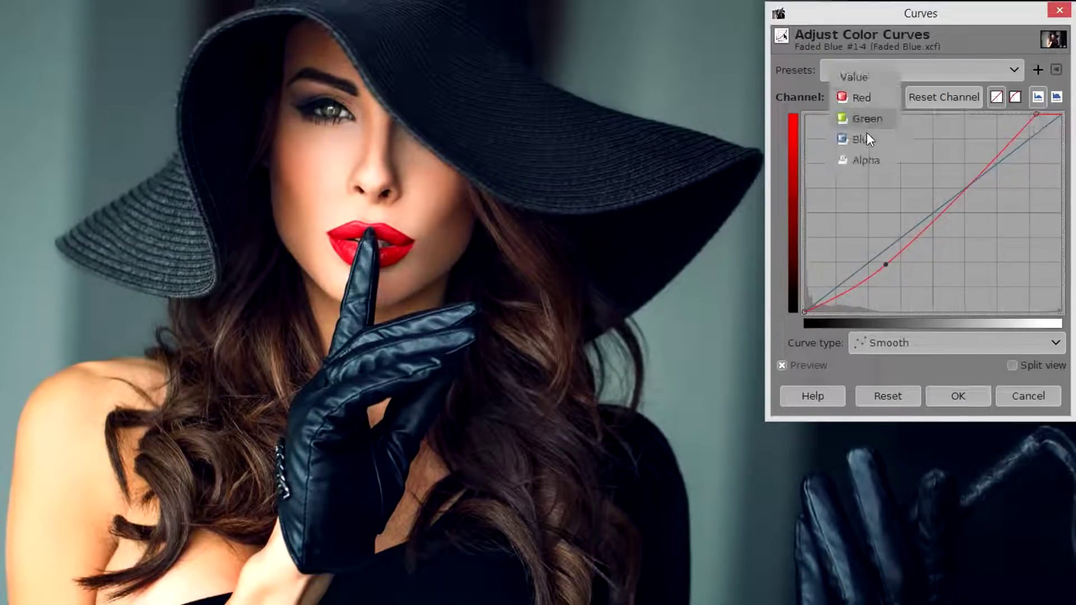
Step: Lift the upper part of the Green curve, then raise the Red curve's upper point
left_click(866, 124)
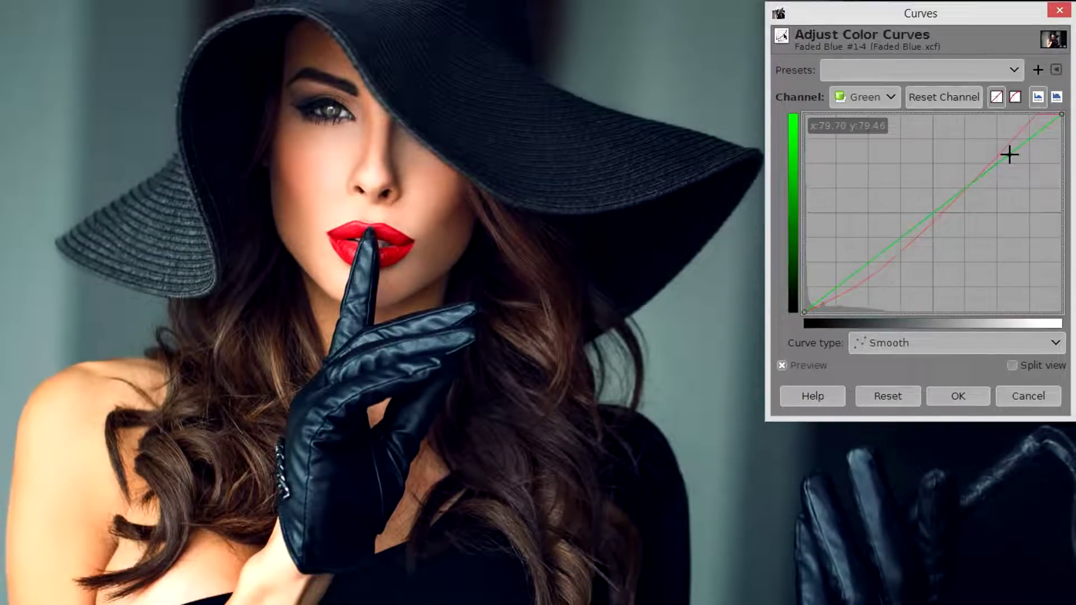
left_click_drag(1004, 152, 1002, 147)
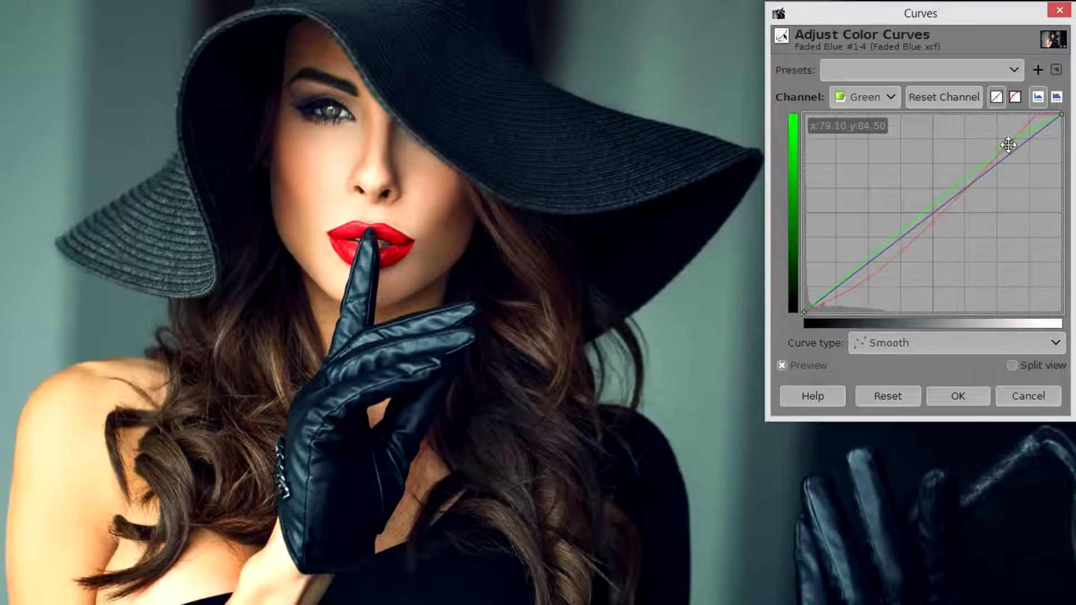
left_click(866, 100)
left_click(865, 78)
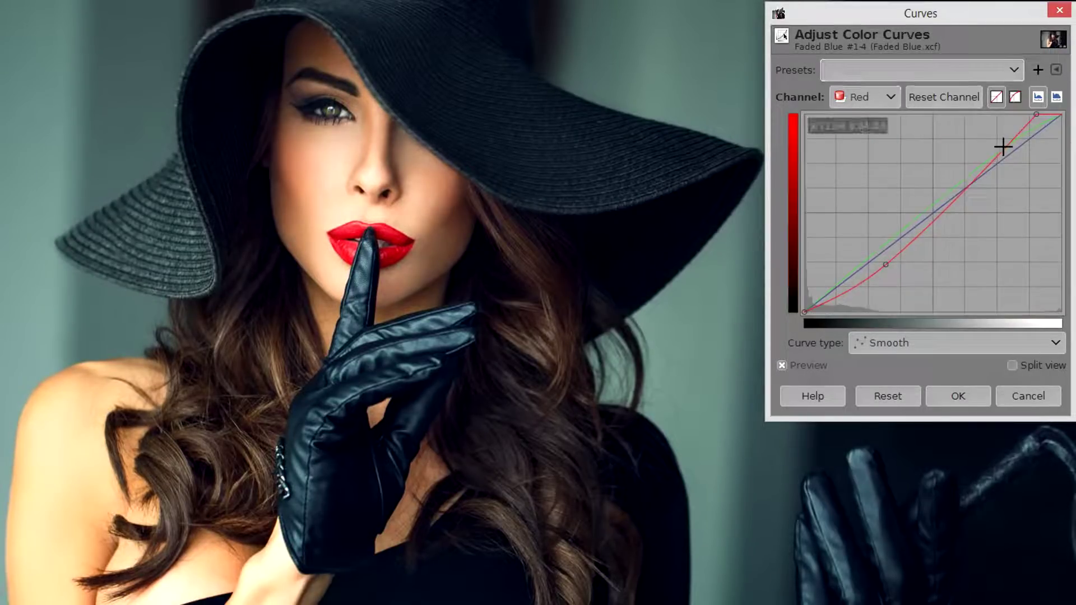
left_click_drag(1012, 141, 1005, 140)
Step: Give the Green curve an S-shape with an upper anchor and shadows pulled below the diagonal
left_click(889, 101)
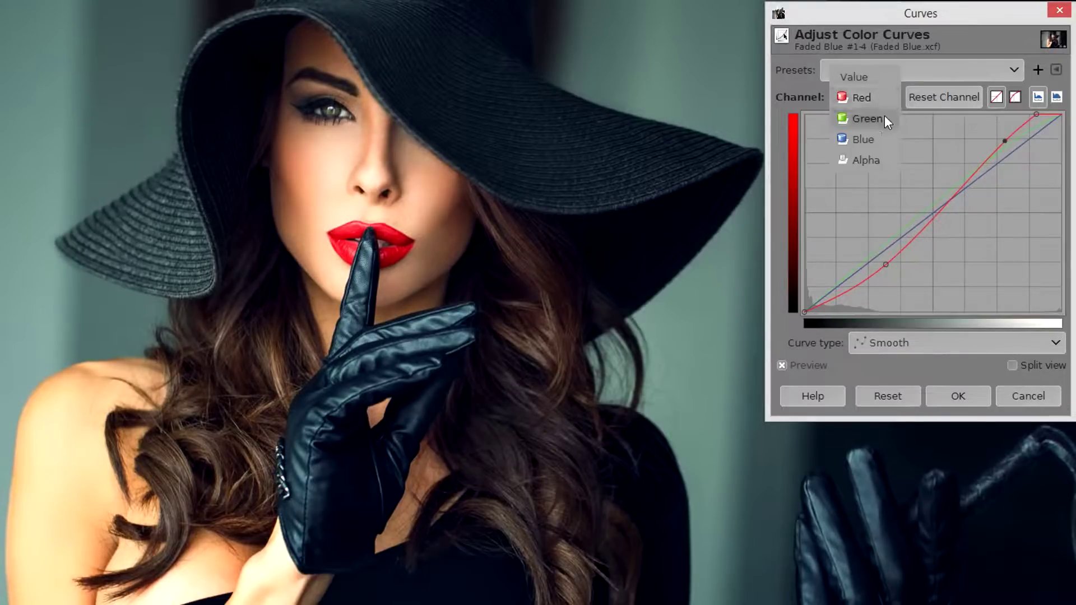
left_click(883, 122)
left_click_drag(1007, 144, 1005, 142)
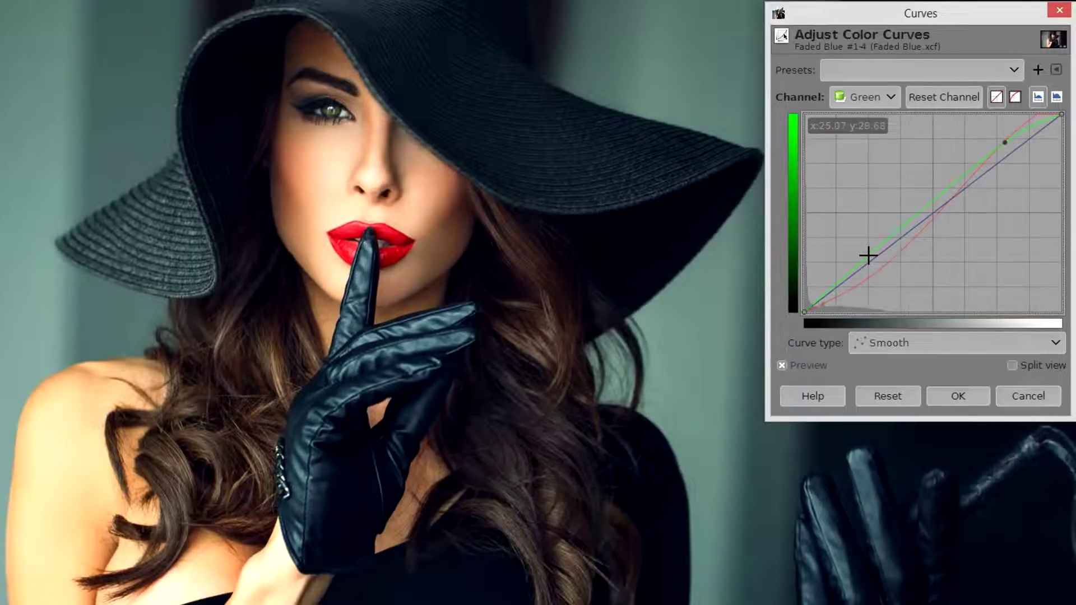
left_click_drag(876, 264, 876, 267)
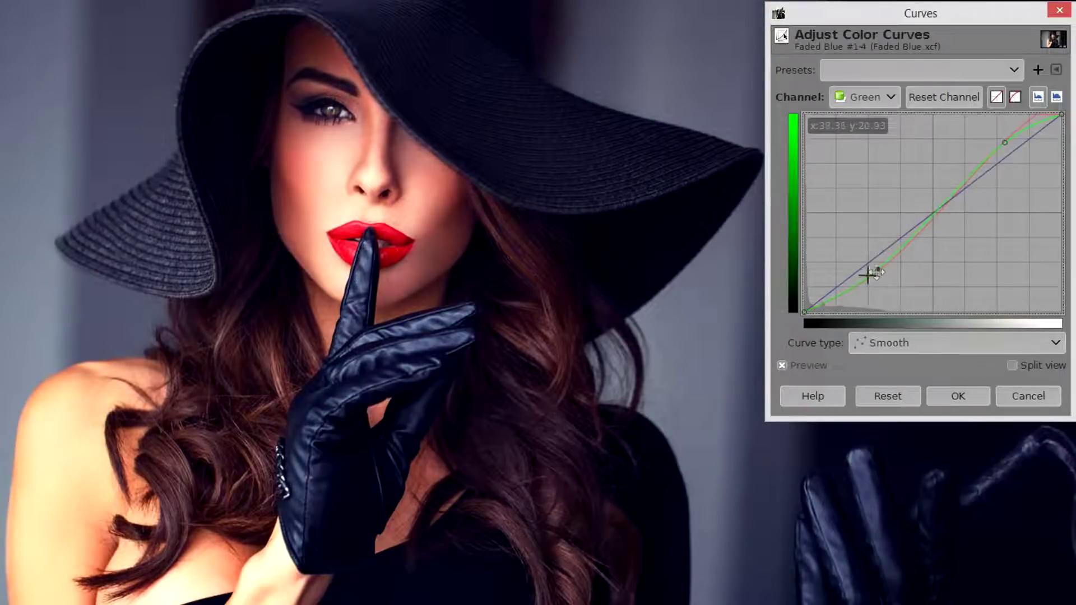
left_click_drag(431, 234, 380, 250)
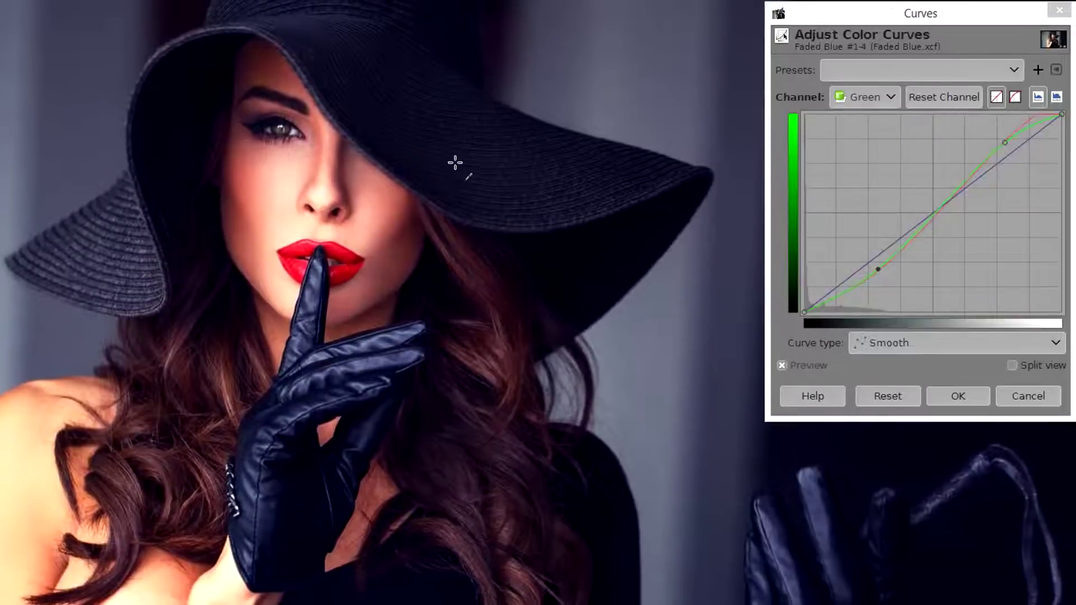
left_click_drag(431, 192, 440, 163)
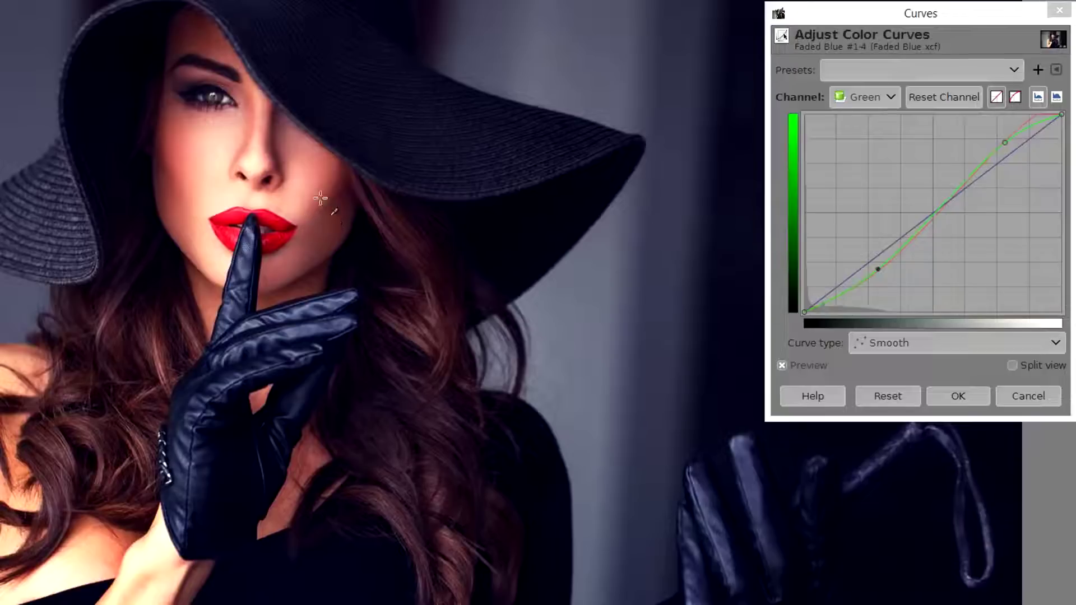
Step: On the Blue channel, raise the shadow endpoint and bend the lower curve back down
left_click(885, 99)
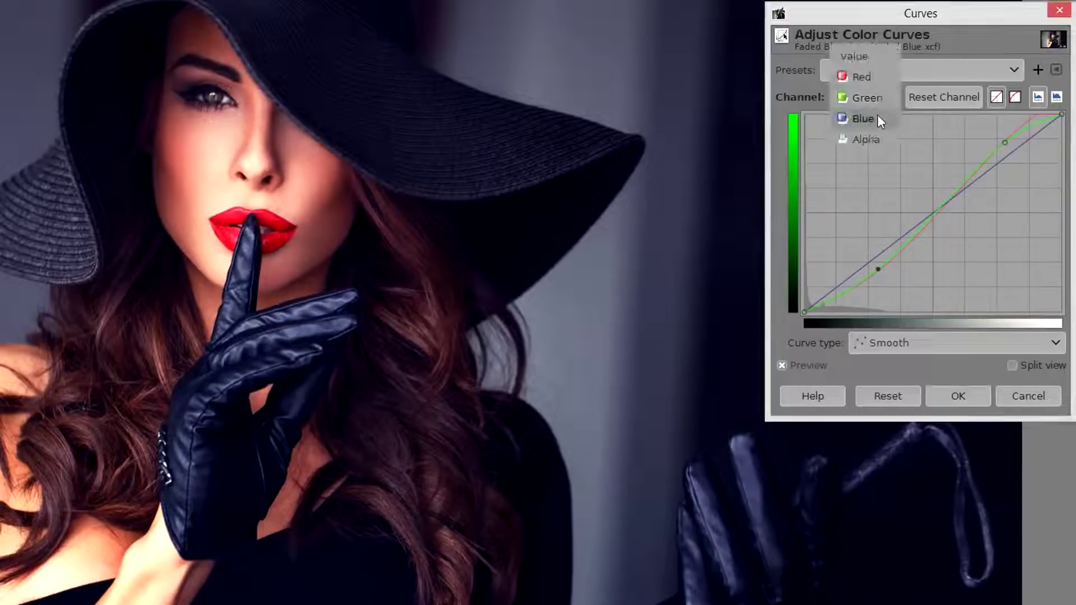
left_click(878, 118)
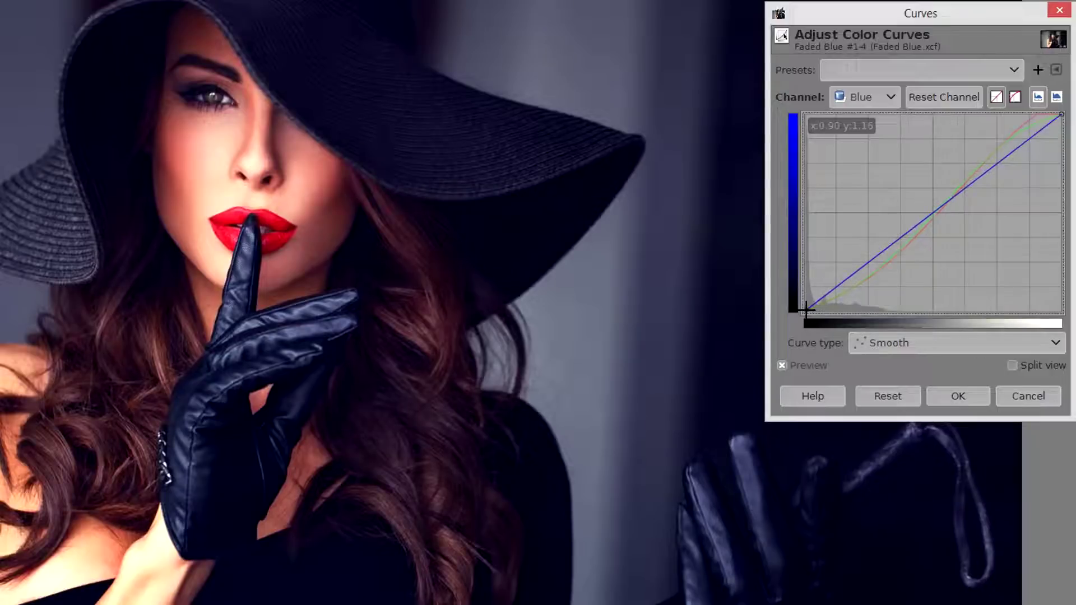
left_click_drag(806, 310, 763, 272)
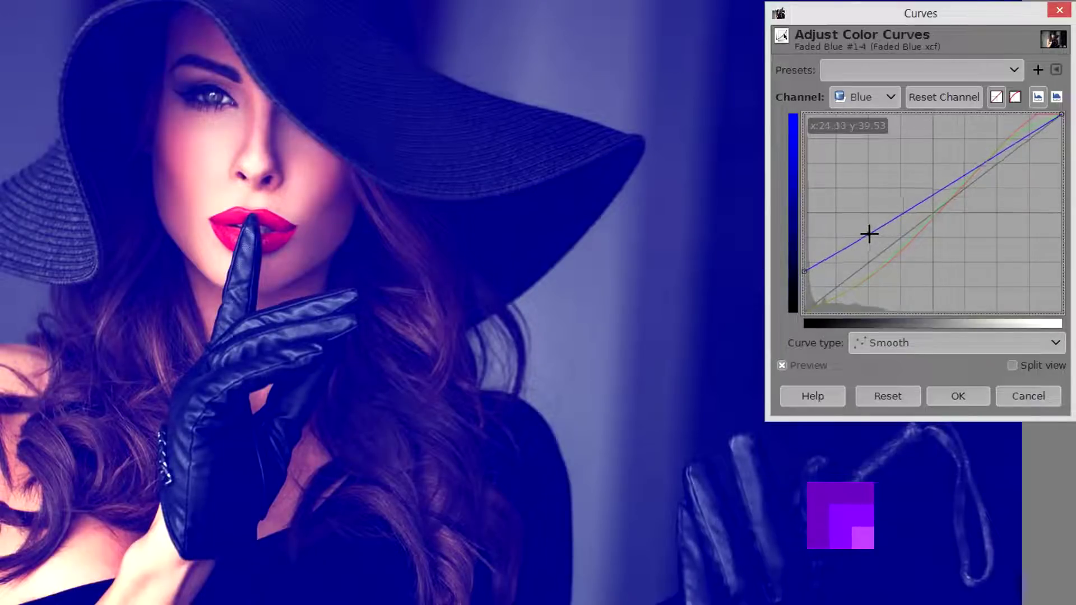
left_click_drag(869, 234, 881, 251)
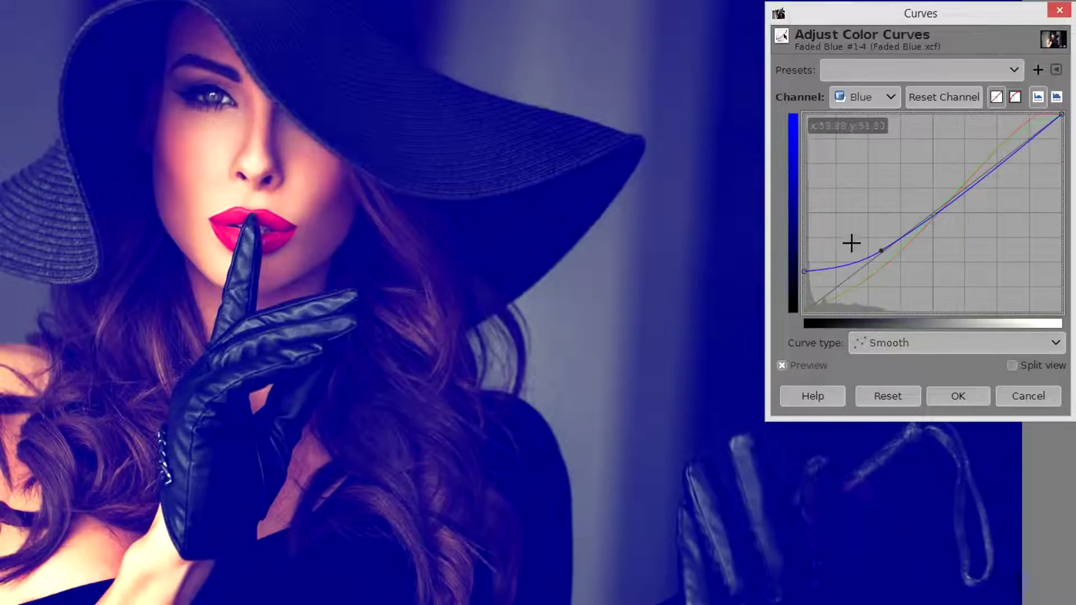
Step: Pull the upper part of the Blue curve slightly below the diagonal
scroll(478, 168, "up", 3)
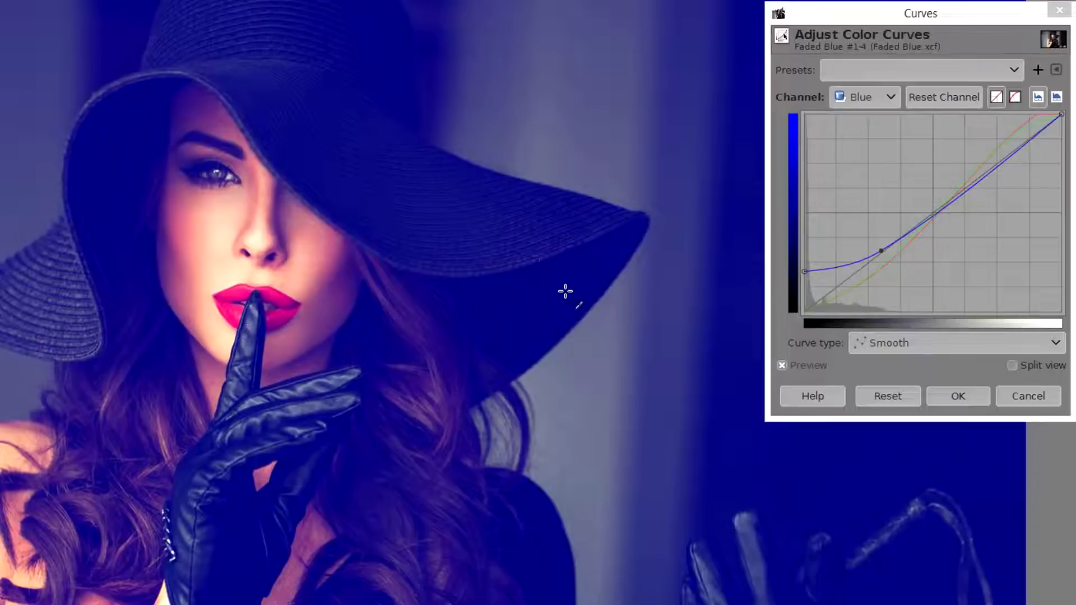
scroll(467, 305, "down", 2)
scroll(466, 306, "right", 2)
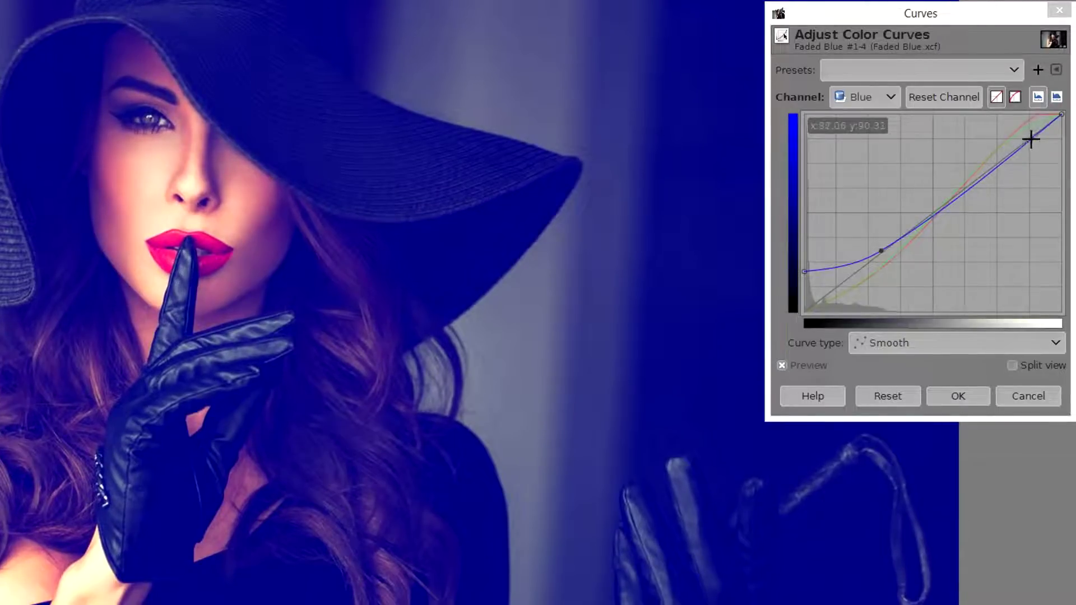
left_click_drag(1027, 142, 1032, 148)
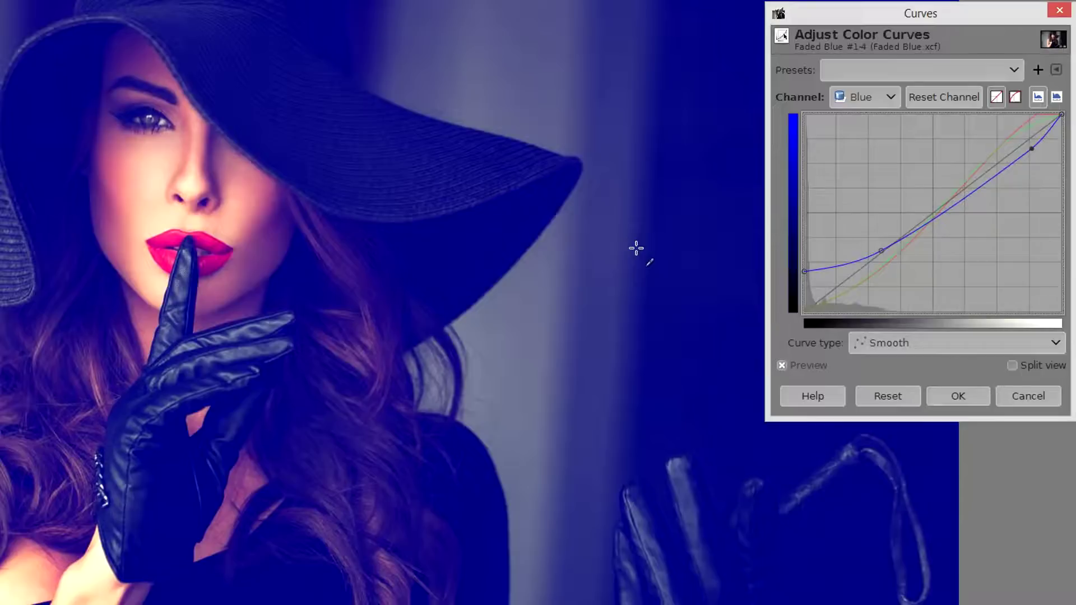
scroll(654, 224, "down", 3)
scroll(615, 232, "right", 3)
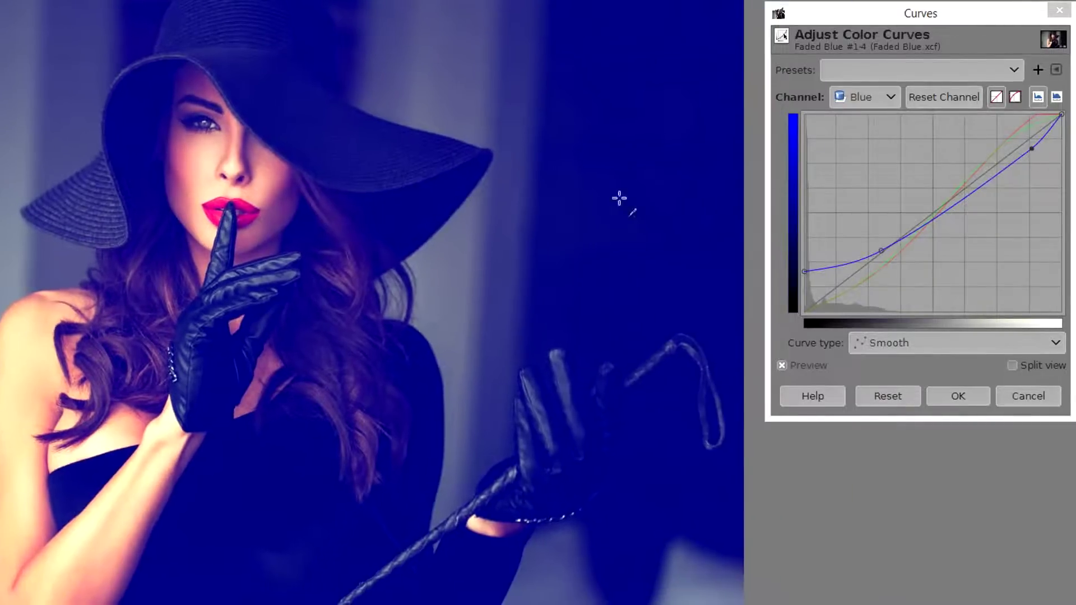
scroll(528, 186, "right", 1)
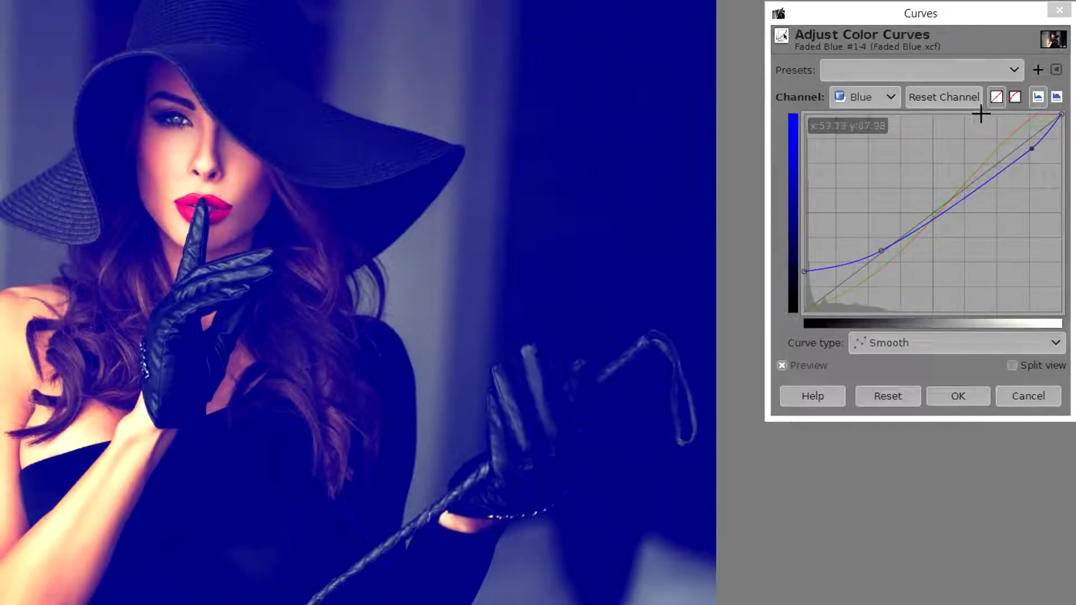
Step: Show a logarithmic histogram and compare the image with and without the curves preview
left_click(1016, 98)
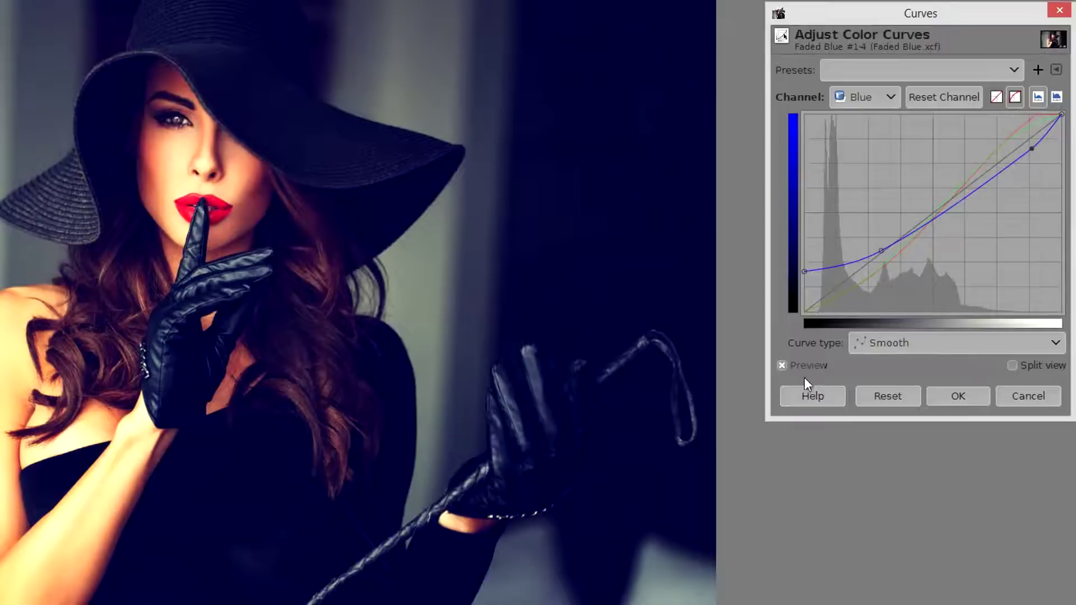
left_click(800, 365)
left_click(800, 365)
left_click(799, 365)
left_click(799, 365)
Step: Save the curve settings as a preset named 'preset' and apply the curves
left_click(1038, 69)
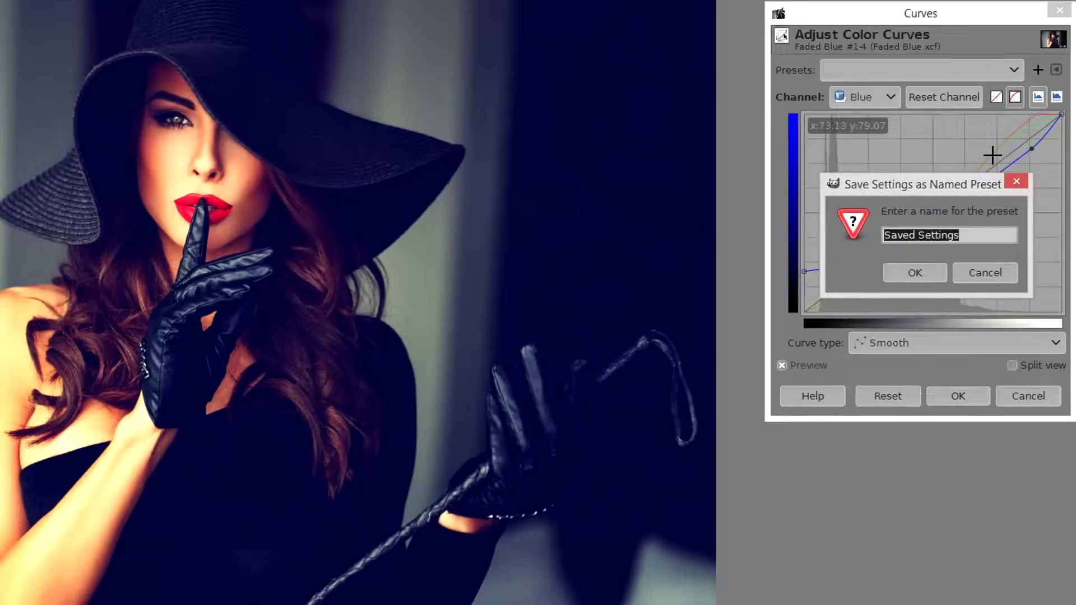
type("preset")
key("Return")
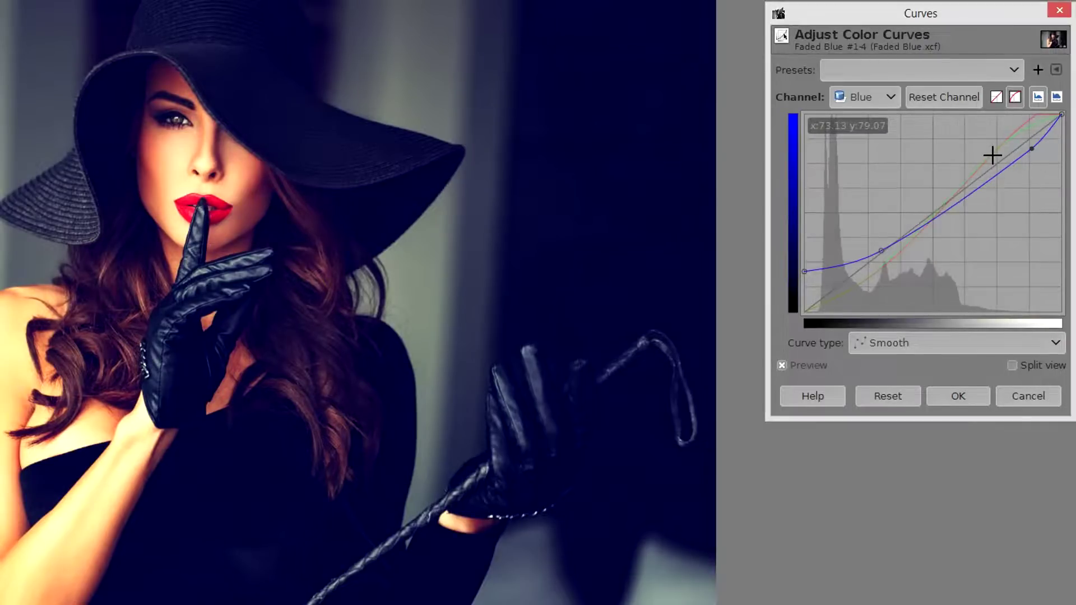
left_click(953, 396)
Step: Fade the Curves adjustment to about 51.4% opacity and restore the hidden docks
left_click(32, 6)
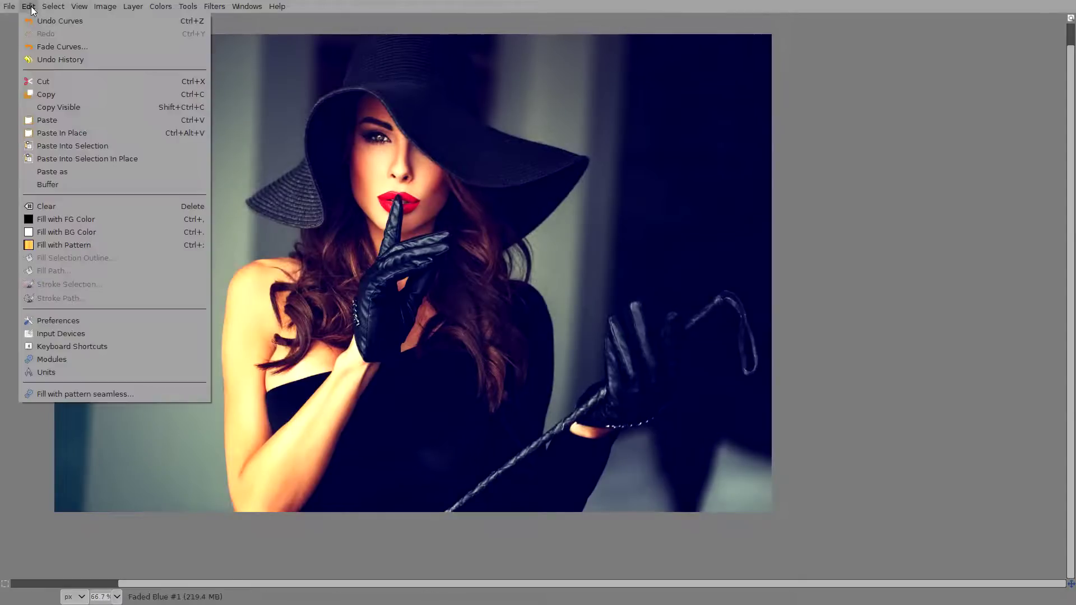
left_click(39, 48)
left_click(542, 325)
left_click_drag(530, 327, 528, 329)
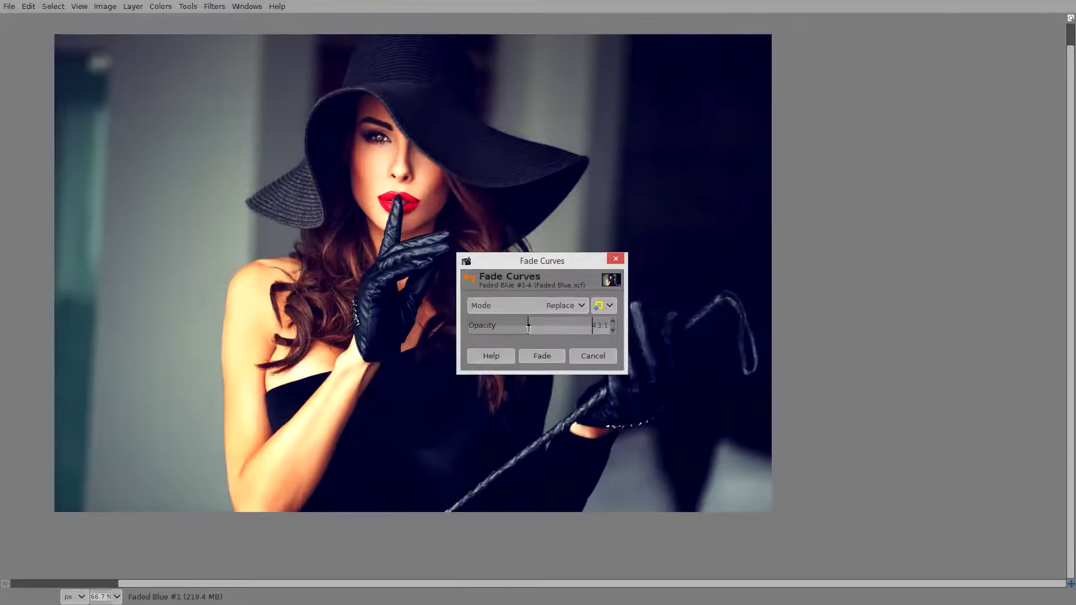
left_click(541, 325)
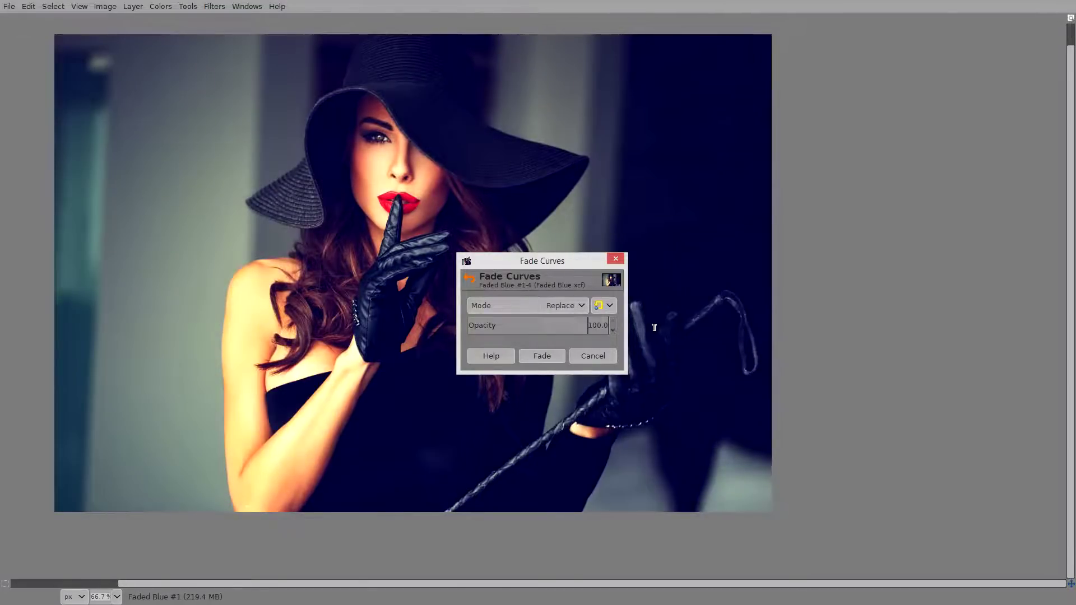
left_click_drag(542, 324, 541, 324)
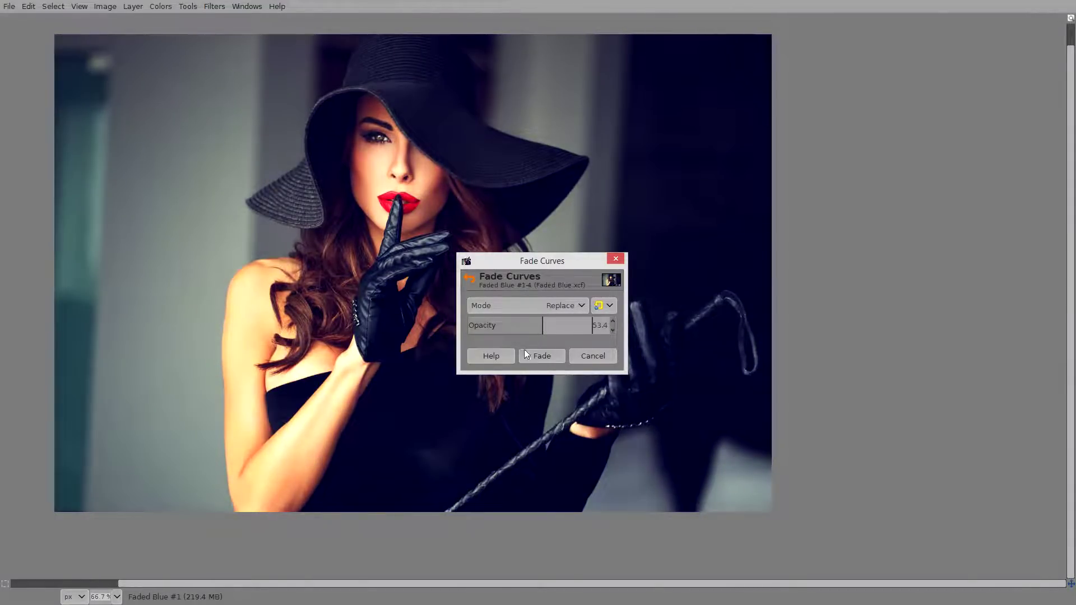
left_click(538, 355)
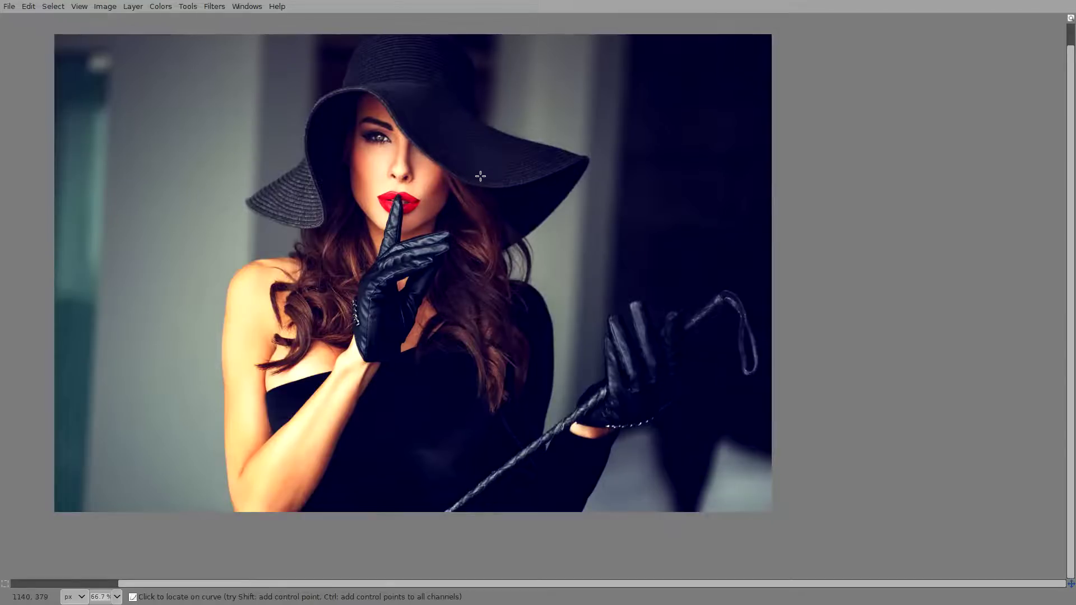
key("Tab")
Step: Hide Faded Blue #1 and apply linear-light Curves to the Faded Blue staircase layer
left_click(895, 102)
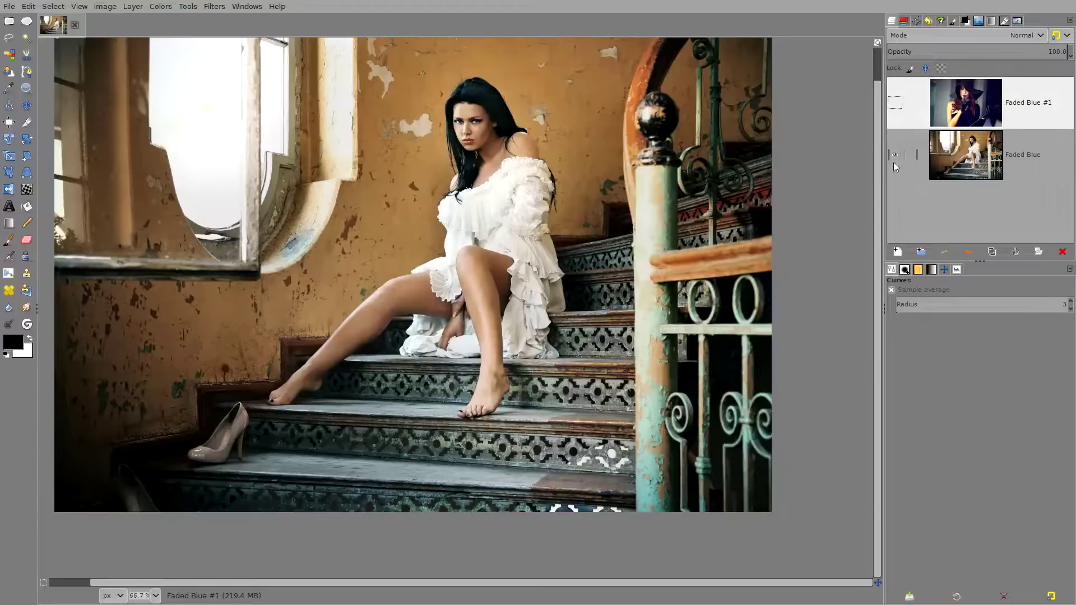
left_click(968, 161)
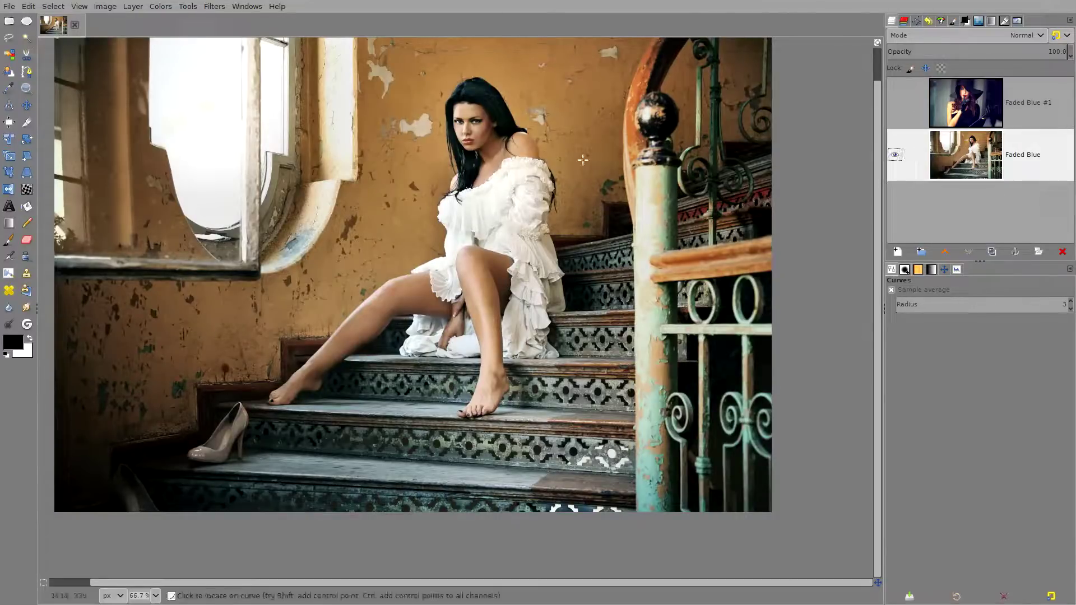
left_click(162, 8)
left_click(175, 135)
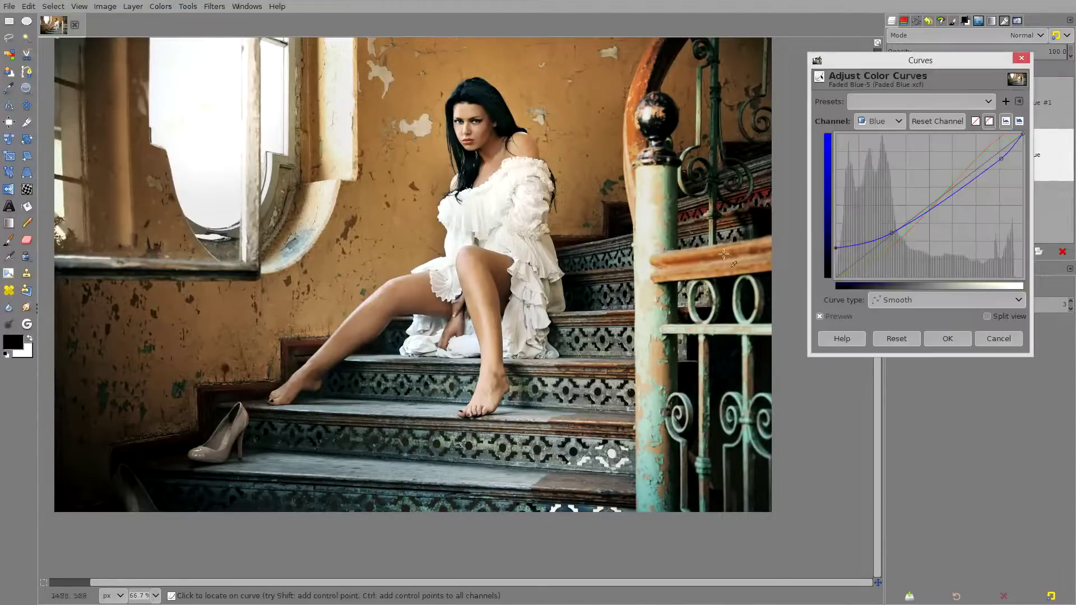
left_click_drag(920, 63, 860, 62)
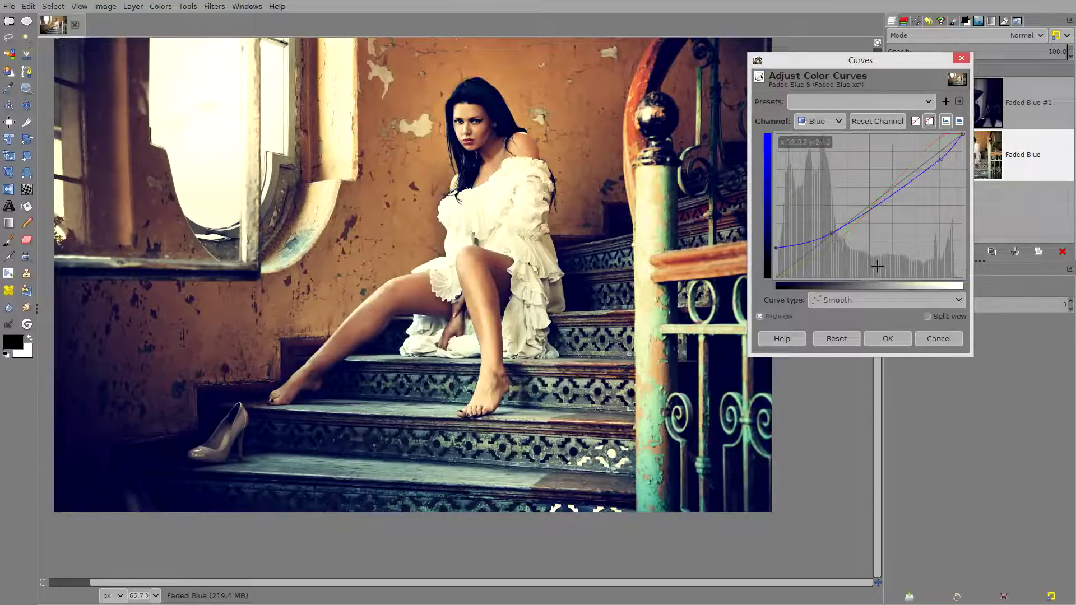
left_click(916, 122)
left_click(915, 122)
left_click(915, 123)
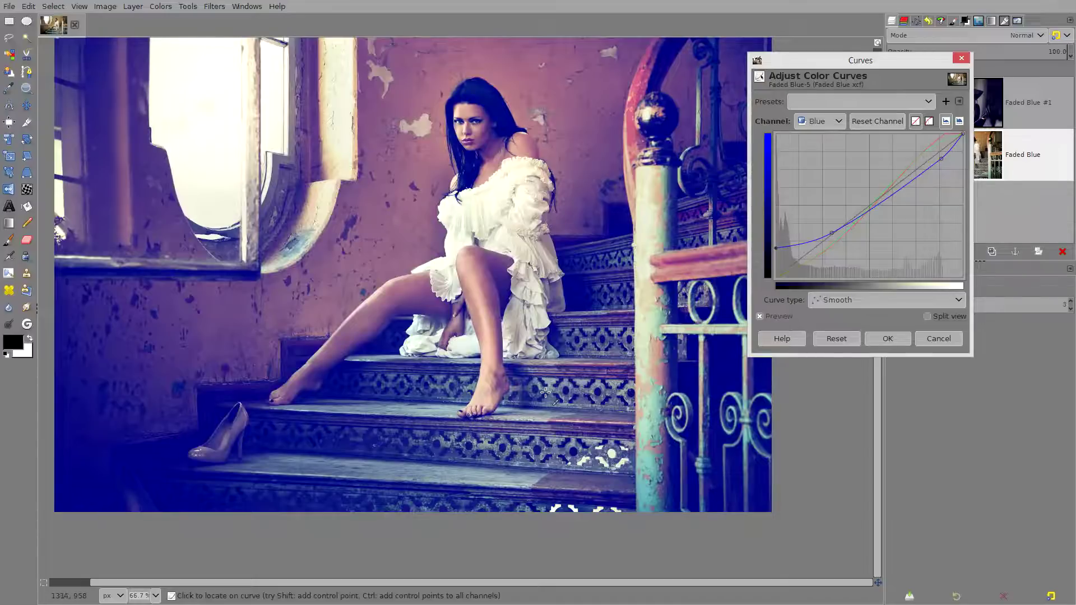
left_click(895, 338)
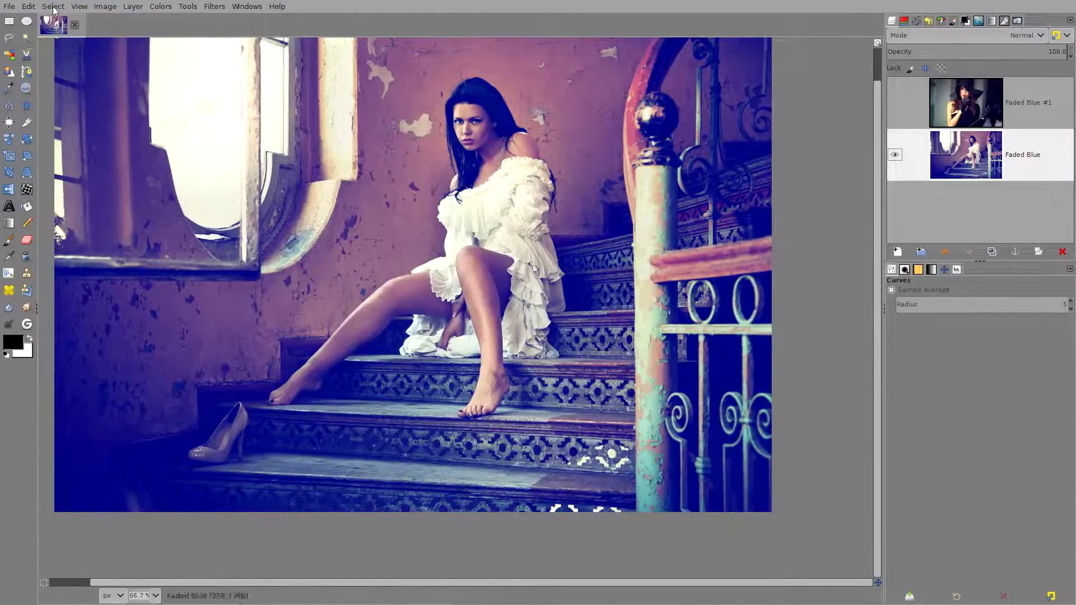
Step: Fade the staircase photo's Curves to about 50.6% opacity
left_click(28, 6)
left_click(46, 46)
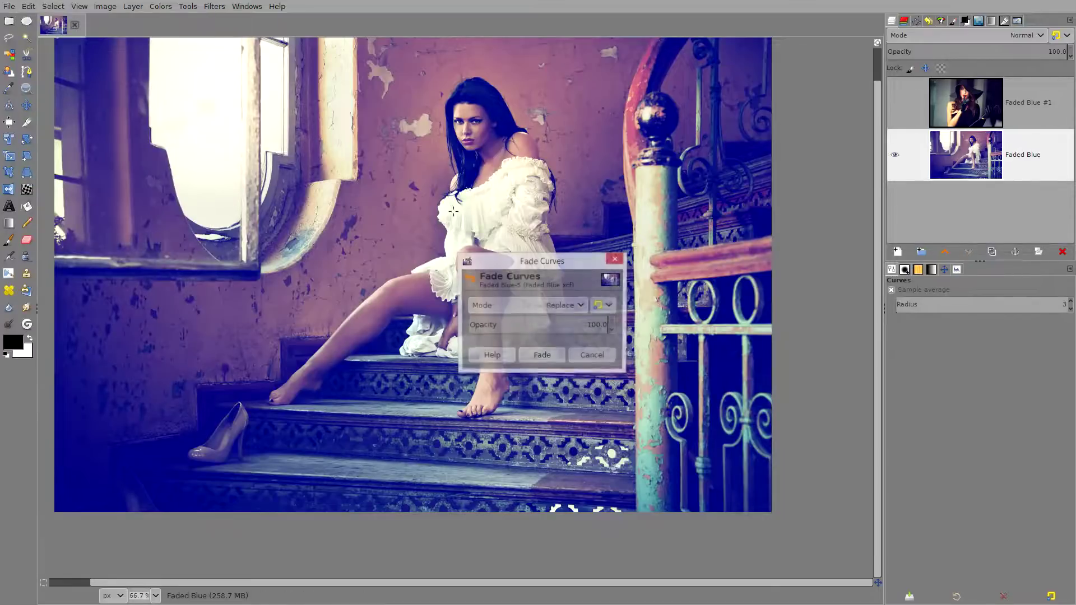
left_click(539, 326)
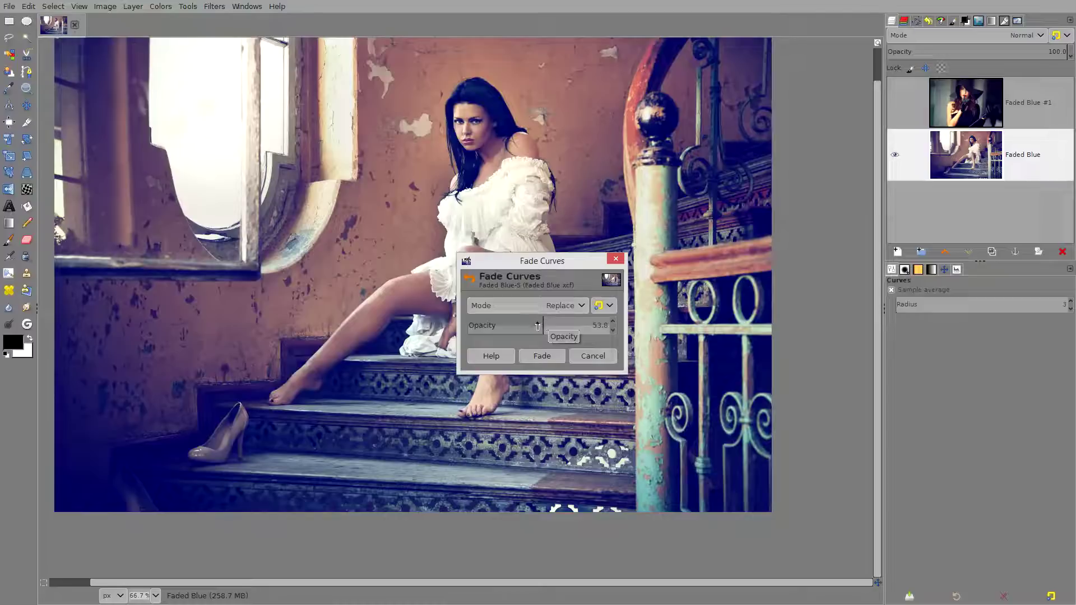
left_click(542, 356)
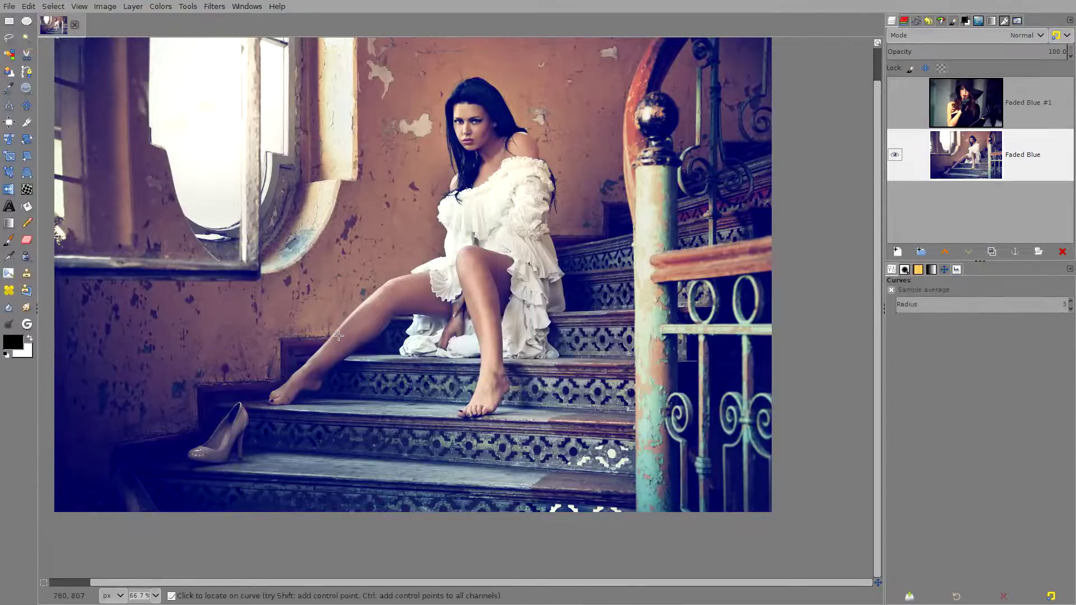
Step: Toggle the Faded Blue #1 portrait layer to compare, leaving it visible on top
left_click(893, 109)
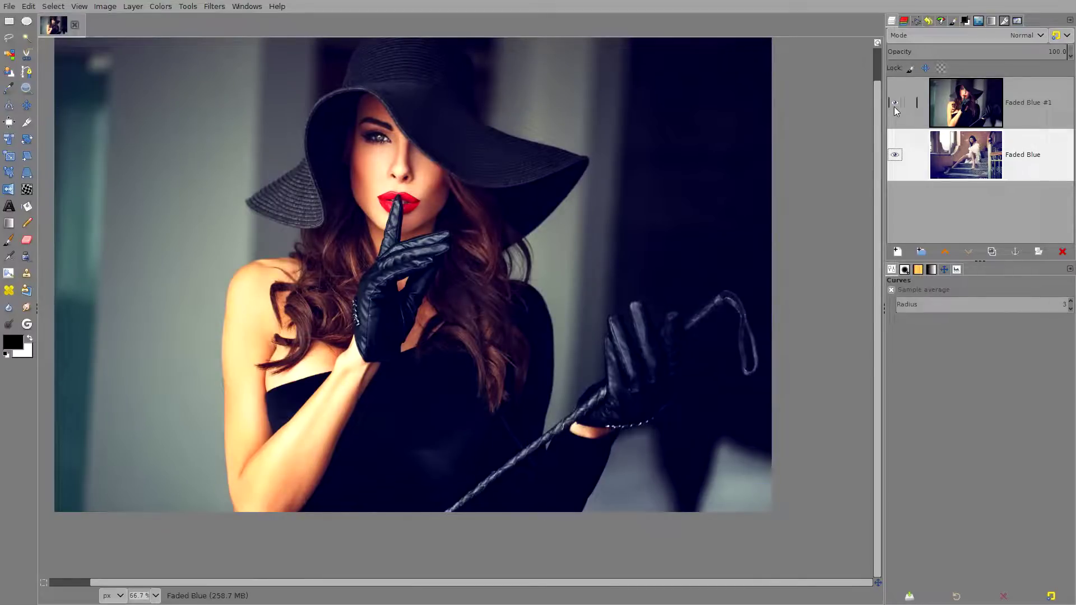
left_click(893, 105)
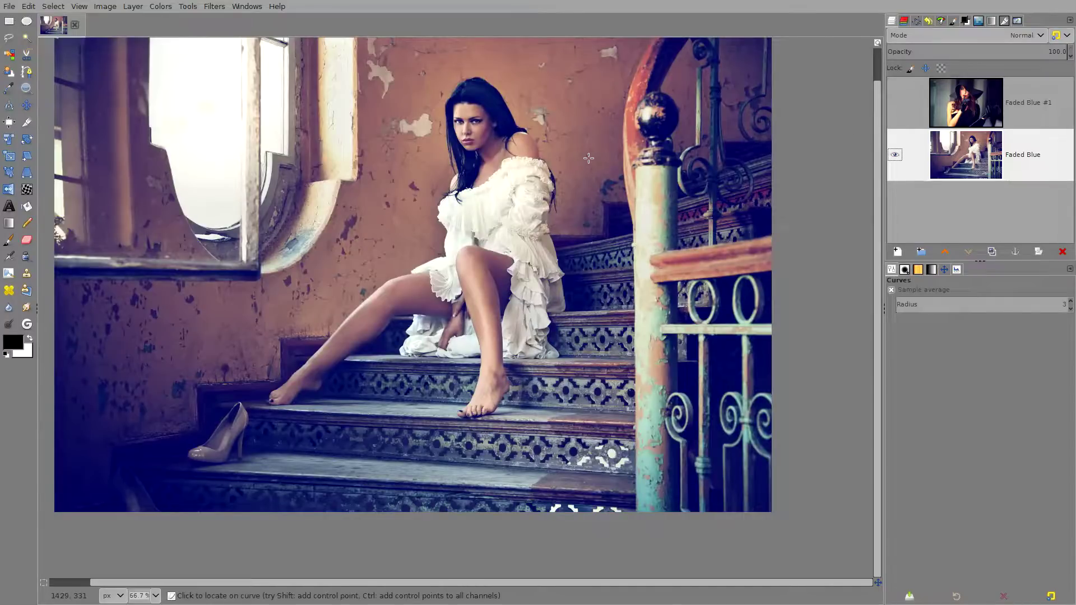
left_click(895, 103)
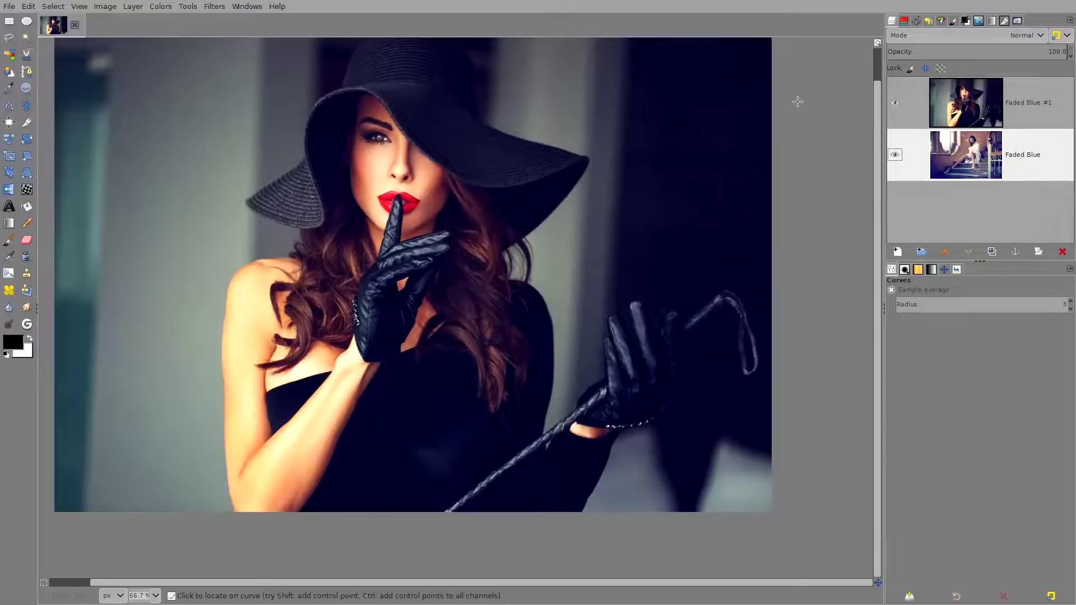